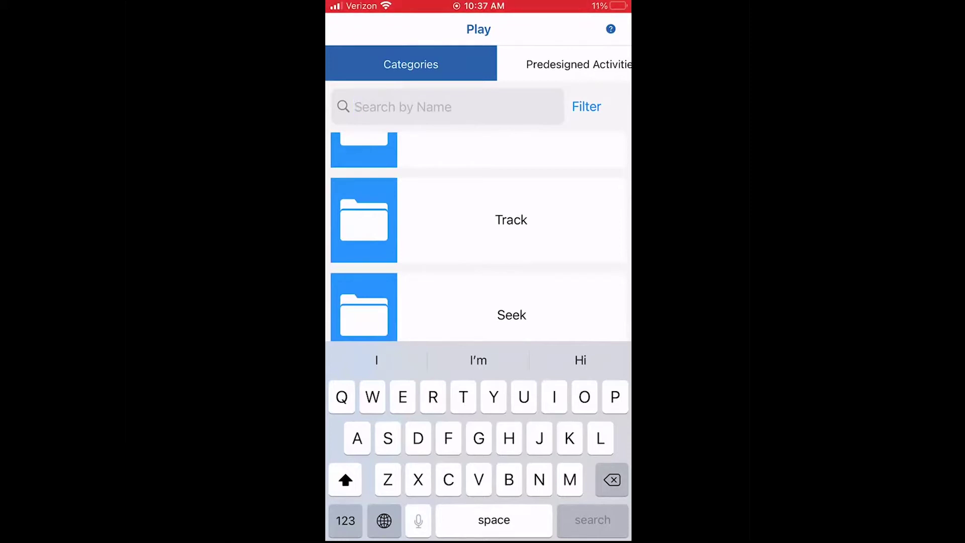
{"action": "scroll", "coordinate": [480, 238], "scroll_direction": "down", "scroll_amount": 1}
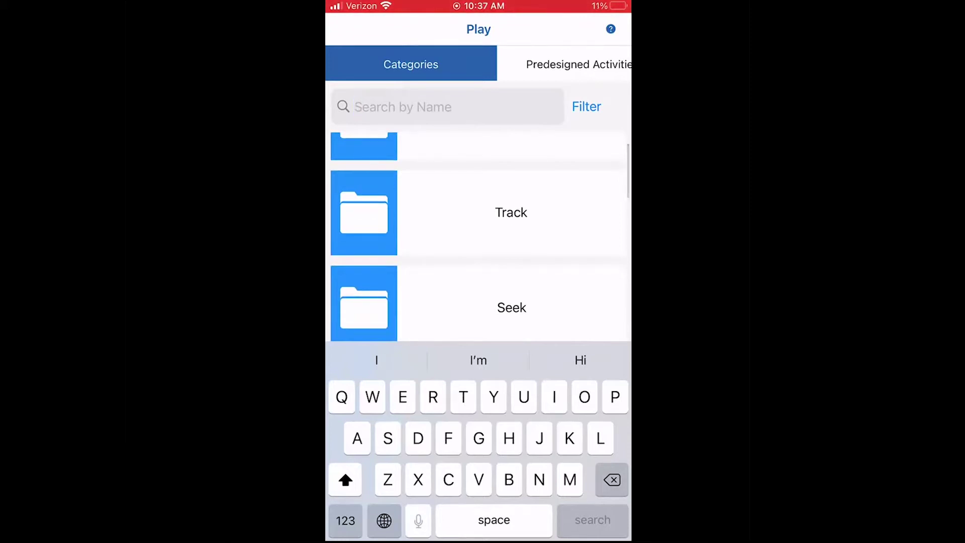
Open the Track folder from Categories to list Track the Colors and Track Numbers activities
{"action": "left_click", "coordinate": [511, 211]}
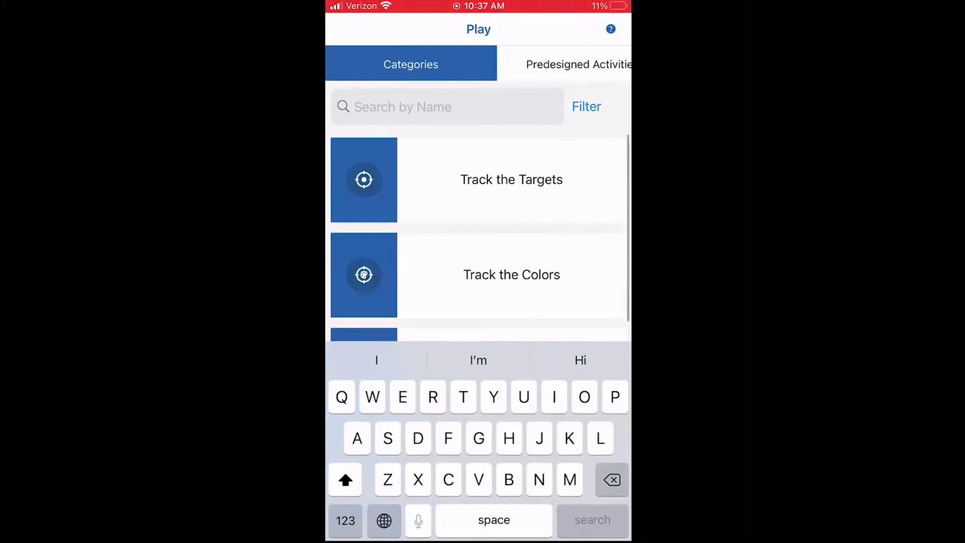
{"action": "left_click", "coordinate": [578, 64]}
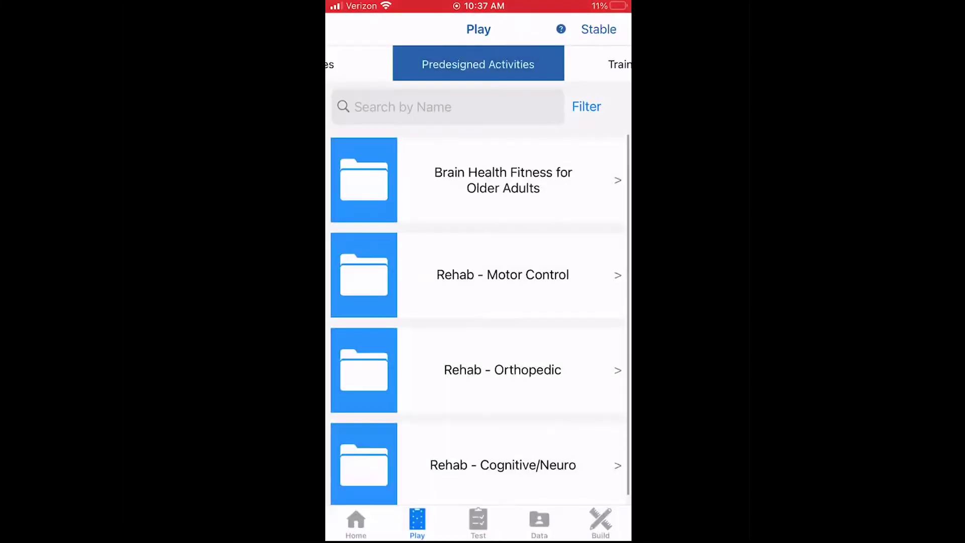
{"action": "left_click", "coordinate": [342, 64]}
{"action": "left_click", "coordinate": [511, 275]}
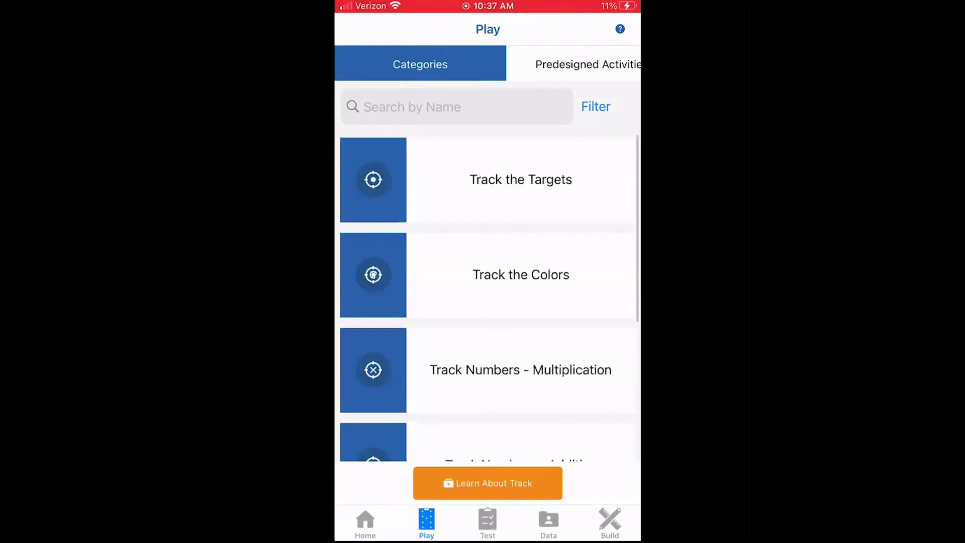
{"action": "scroll", "coordinate": [488, 301], "scroll_direction": "down", "scroll_amount": 2}
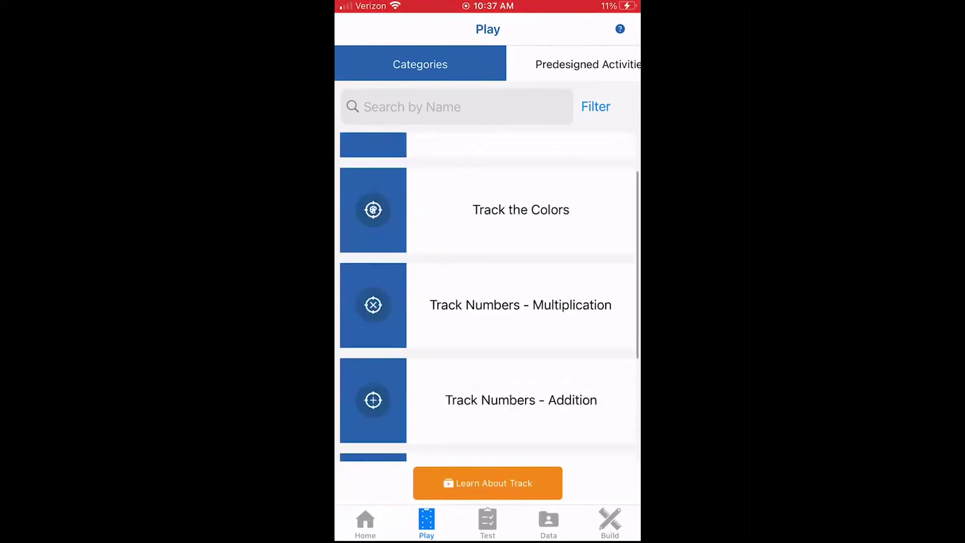
{"action": "scroll", "coordinate": [488, 301], "scroll_direction": "down", "scroll_amount": 3}
Play the 'Learn About Track' instructional video from the Track activity list
{"action": "left_click", "coordinate": [488, 482]}
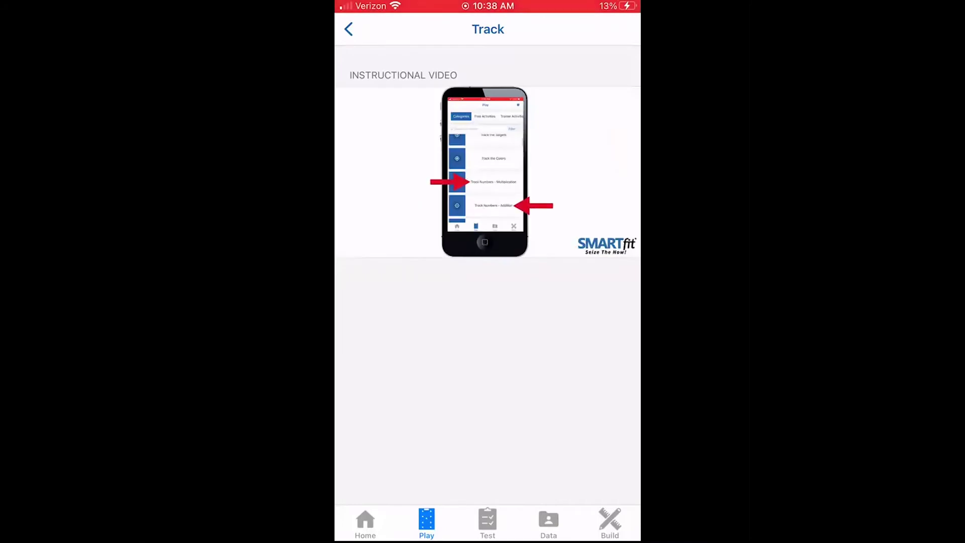
Go back twice to the Play categories and open the Chase folder
{"action": "left_click", "coordinate": [348, 29]}
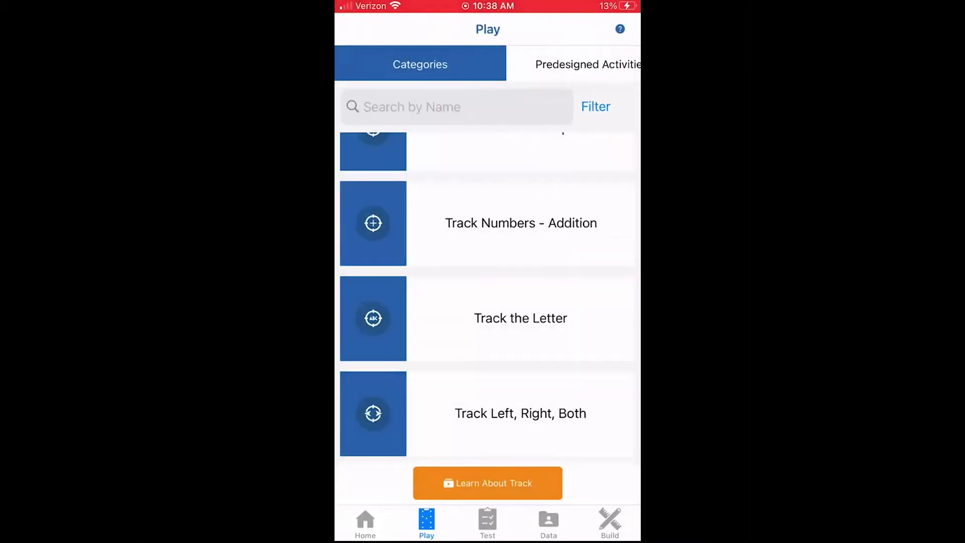
{"action": "left_click", "coordinate": [348, 29]}
{"action": "scroll", "coordinate": [488, 309], "scroll_direction": "down", "scroll_amount": 2}
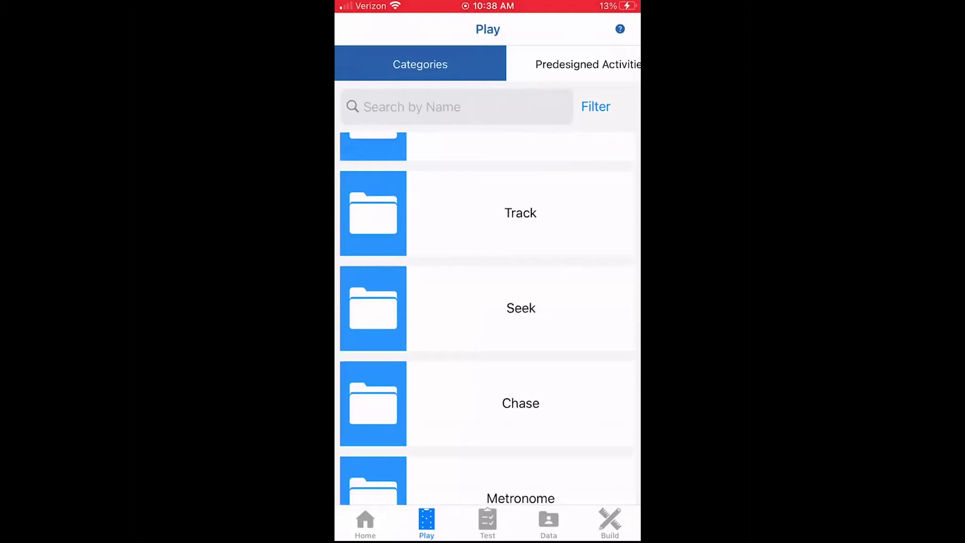
{"action": "left_click", "coordinate": [521, 403]}
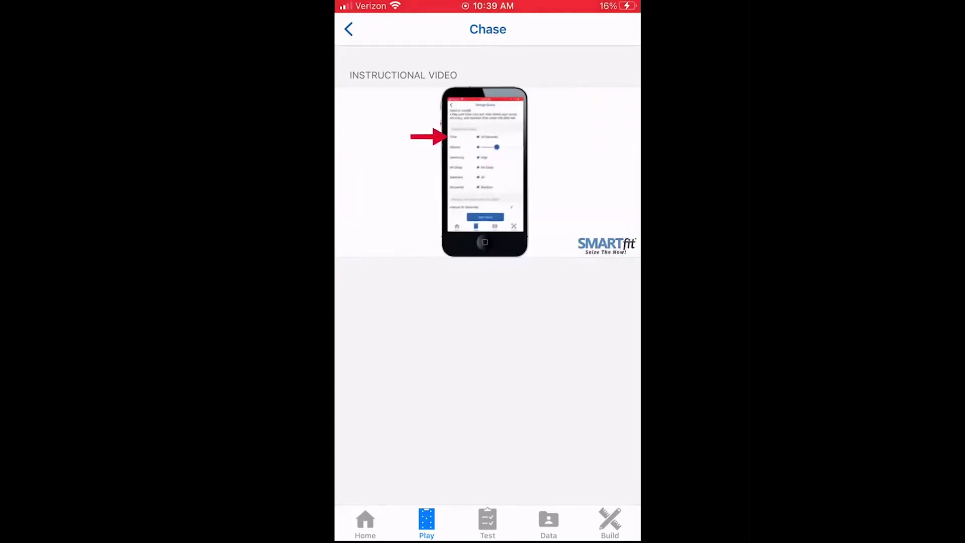
Go back to the category list, open the Seek folder and start 'Learn About Seek'
{"action": "left_click", "coordinate": [348, 29]}
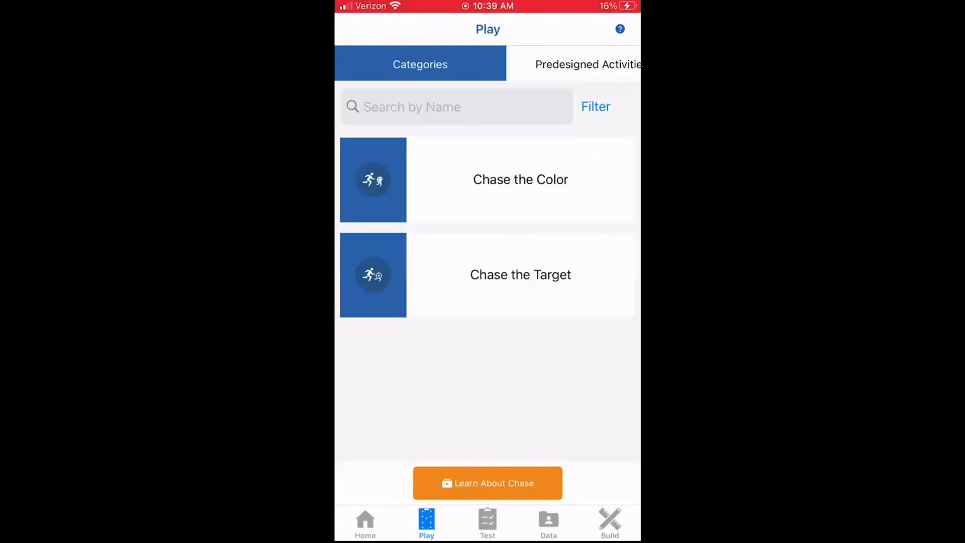
{"action": "left_click", "coordinate": [426, 520]}
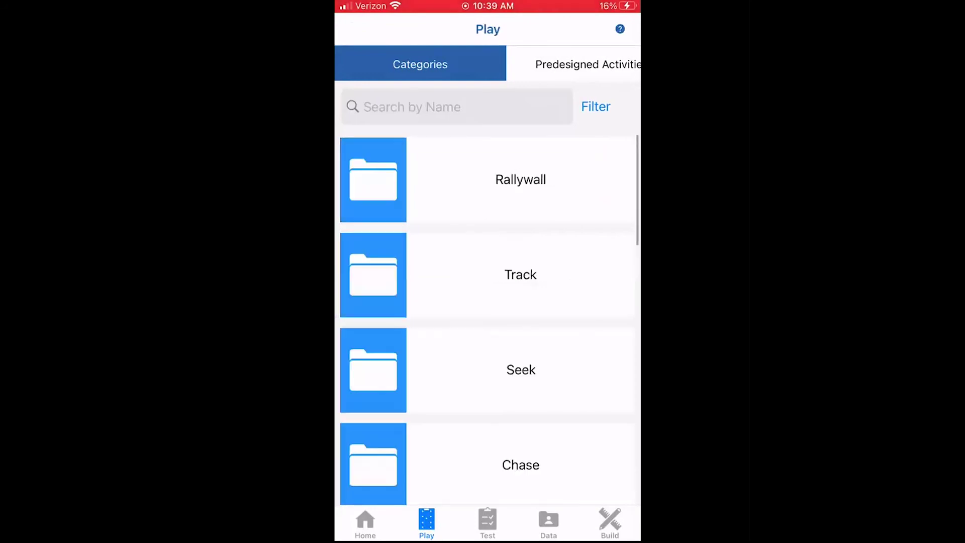
{"action": "scroll", "coordinate": [488, 317], "scroll_direction": "down", "scroll_amount": 1}
{"action": "left_click", "coordinate": [520, 275]}
{"action": "left_click", "coordinate": [488, 483]}
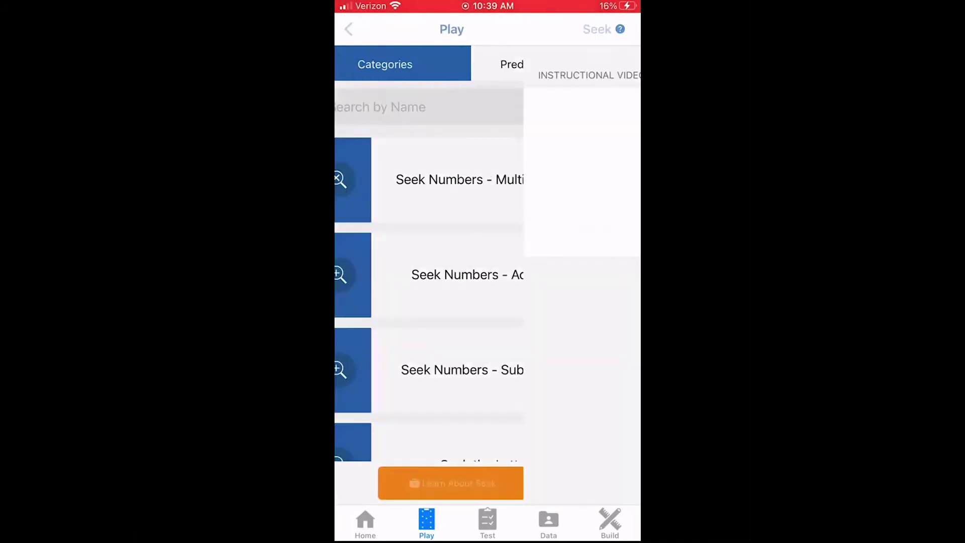